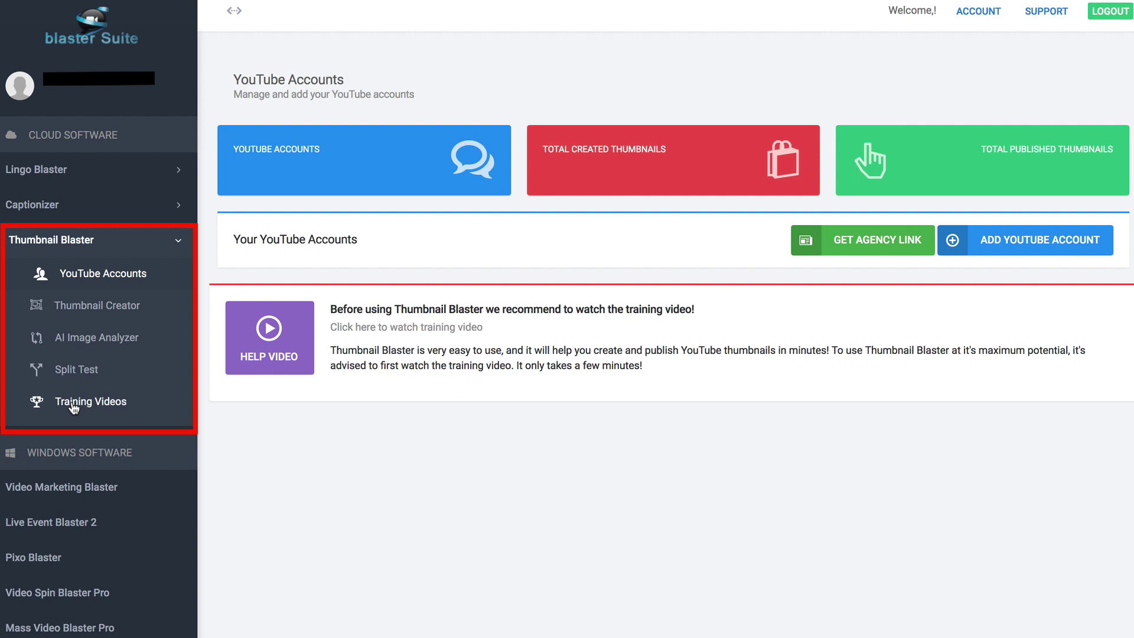
Step: Link the Google brand channel to Thumbnail Blaster, granting access, and go to Thumbnail Creator
click(1017, 244)
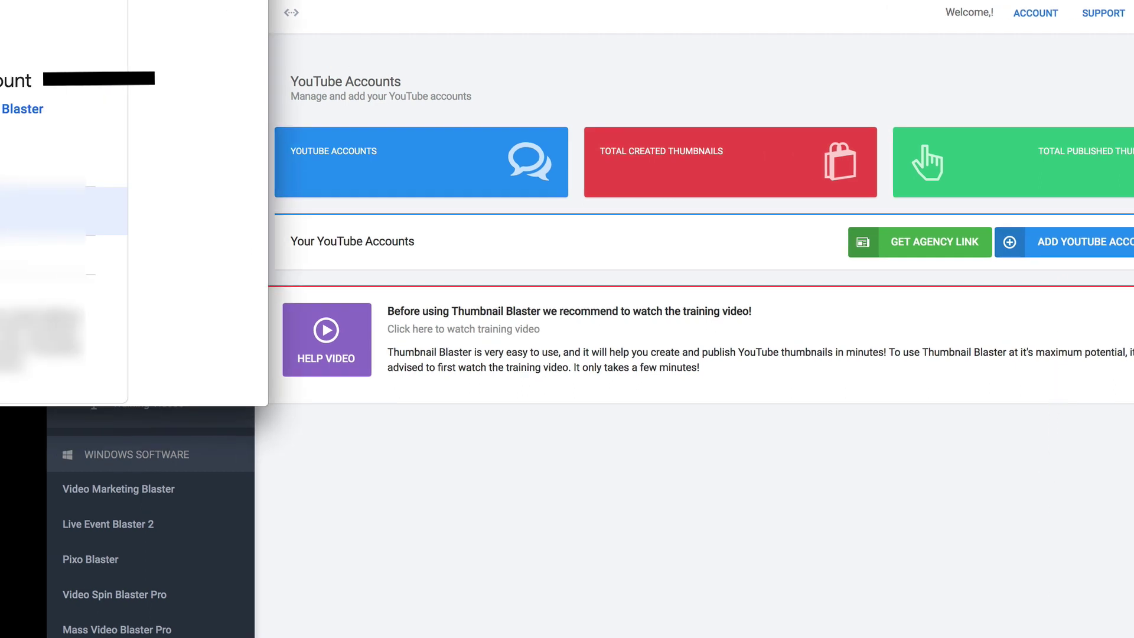
click(242, 222)
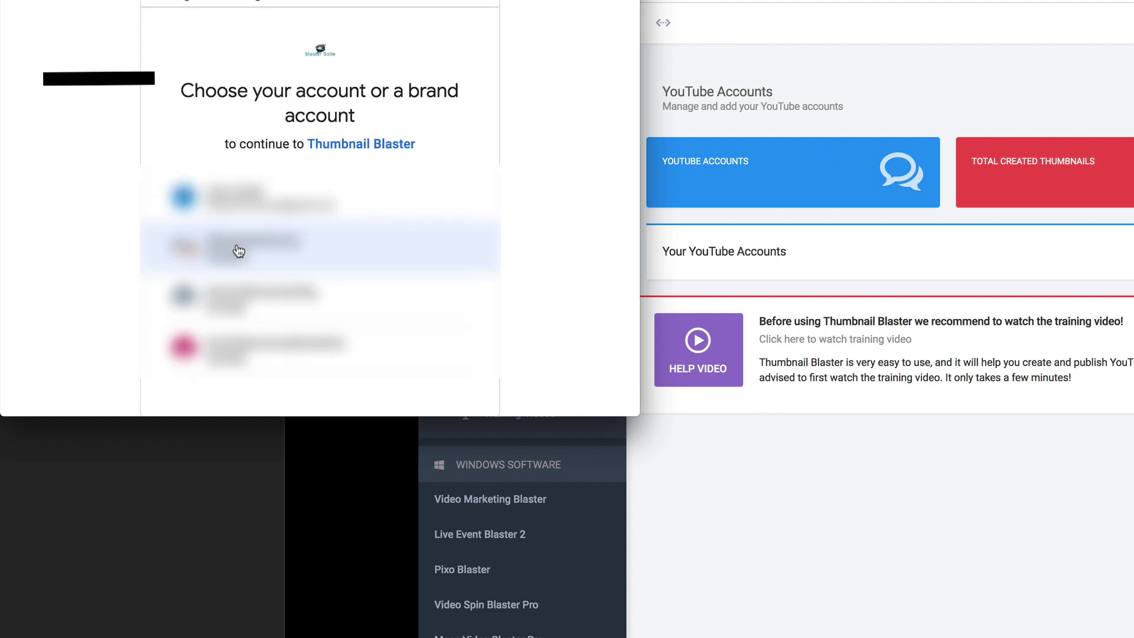
click(239, 245)
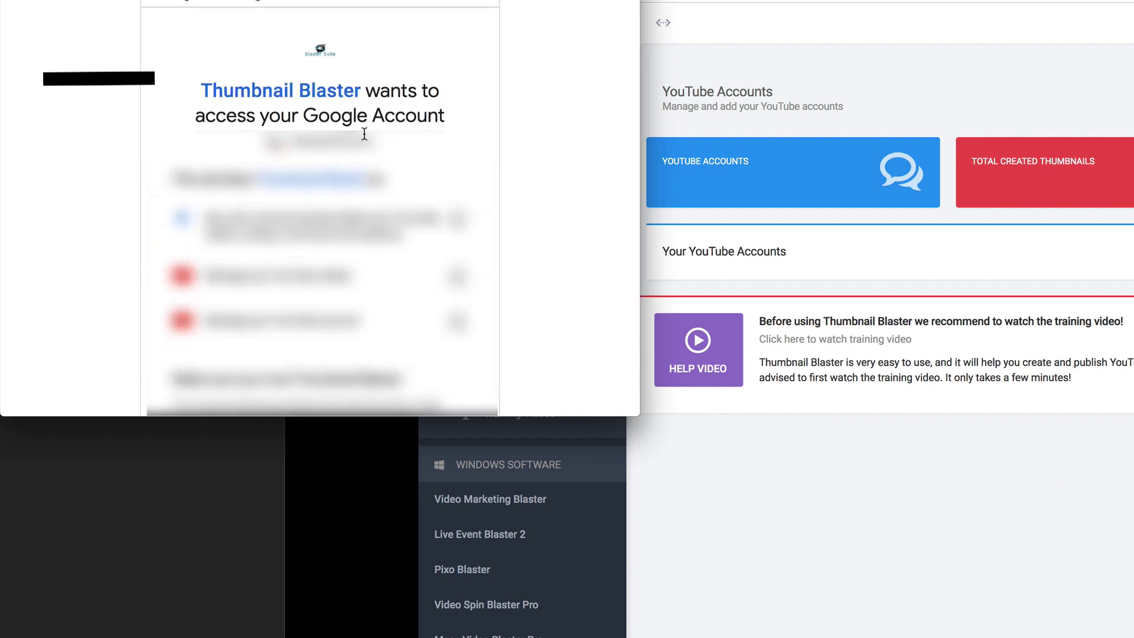
scroll(384, 150, down, 5)
click(432, 403)
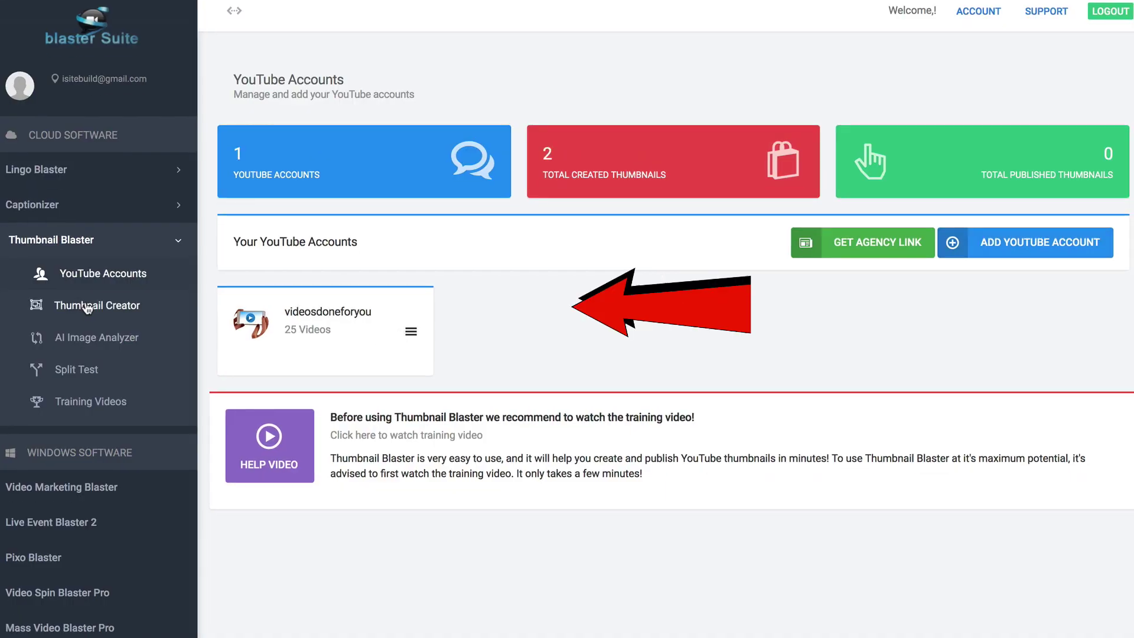
click(88, 308)
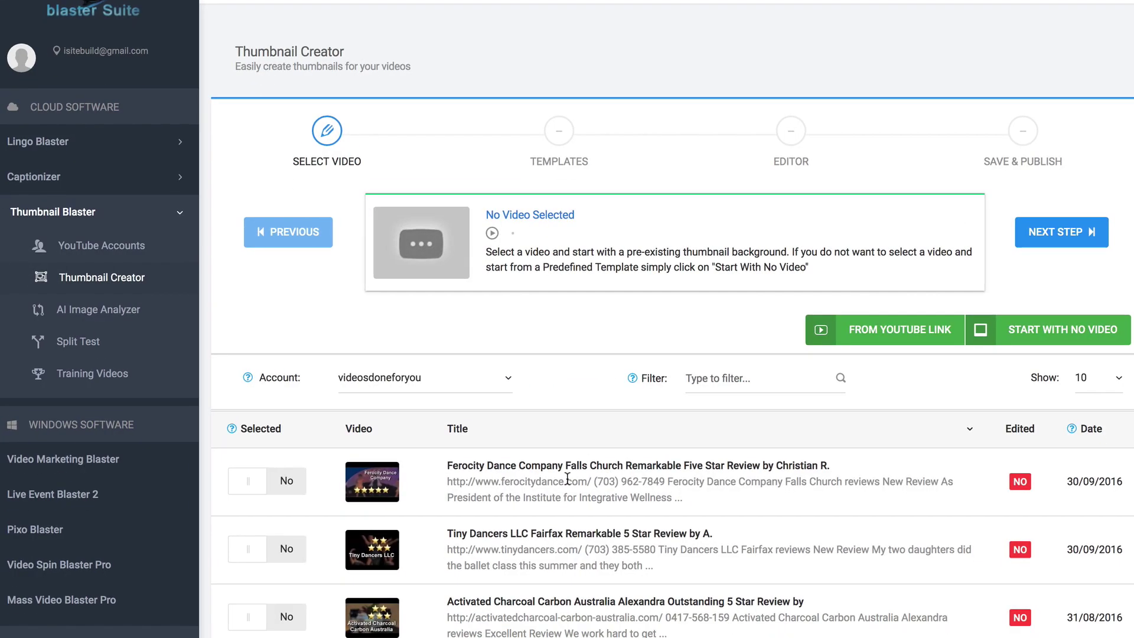
Step: Skip the YouTube link, start with no video, and load the Marketing - Video Marketing template
click(566, 503)
click(891, 217)
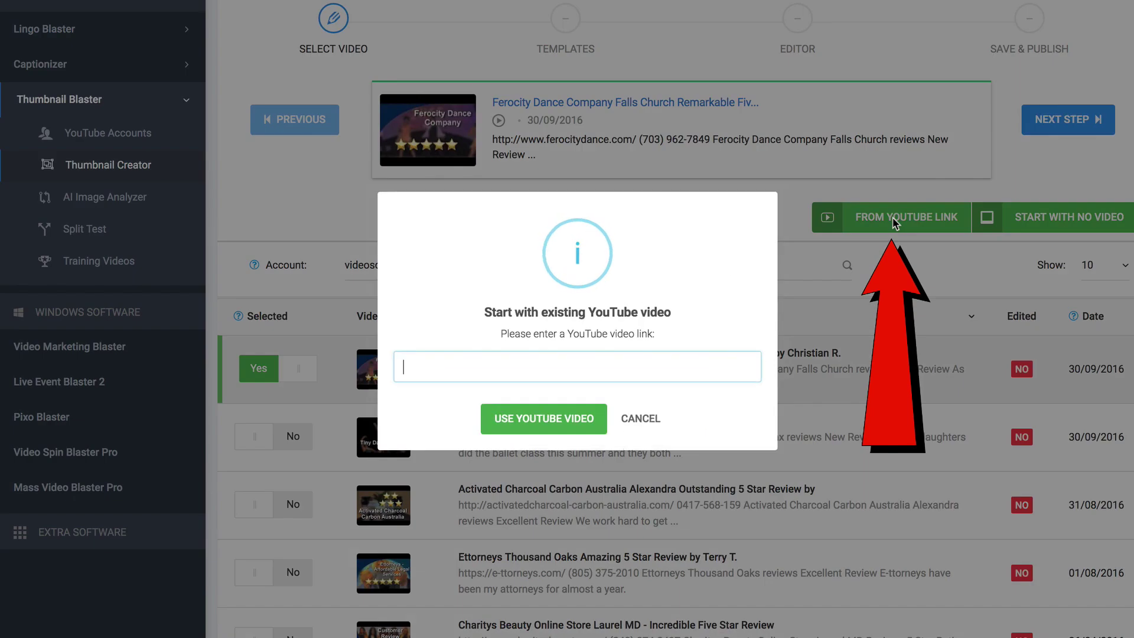
key(Escape)
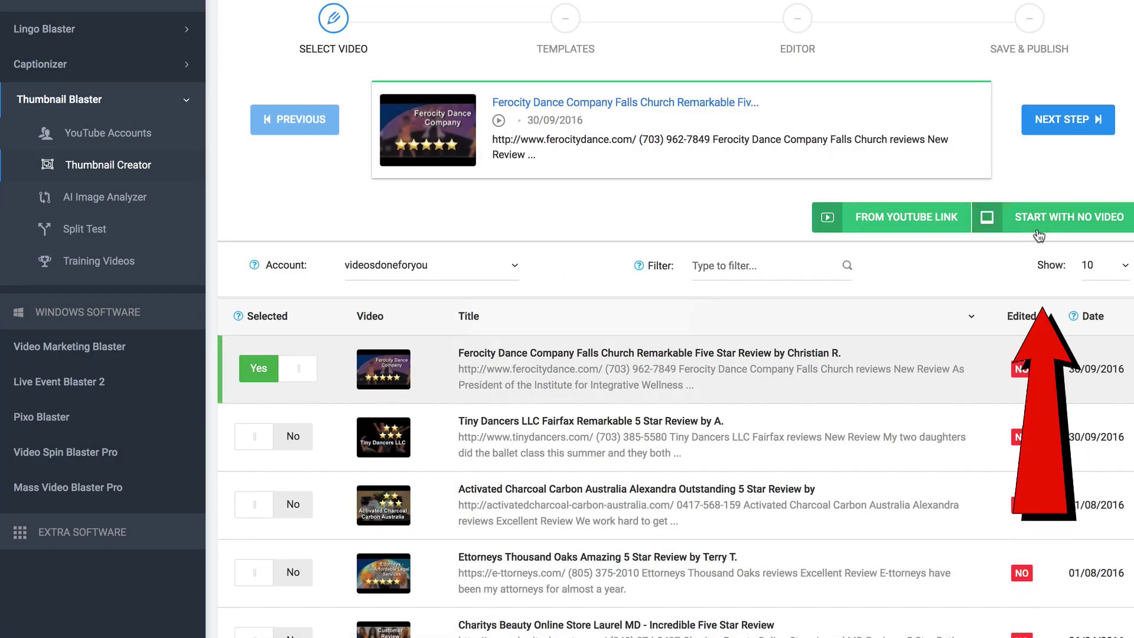
click(1073, 225)
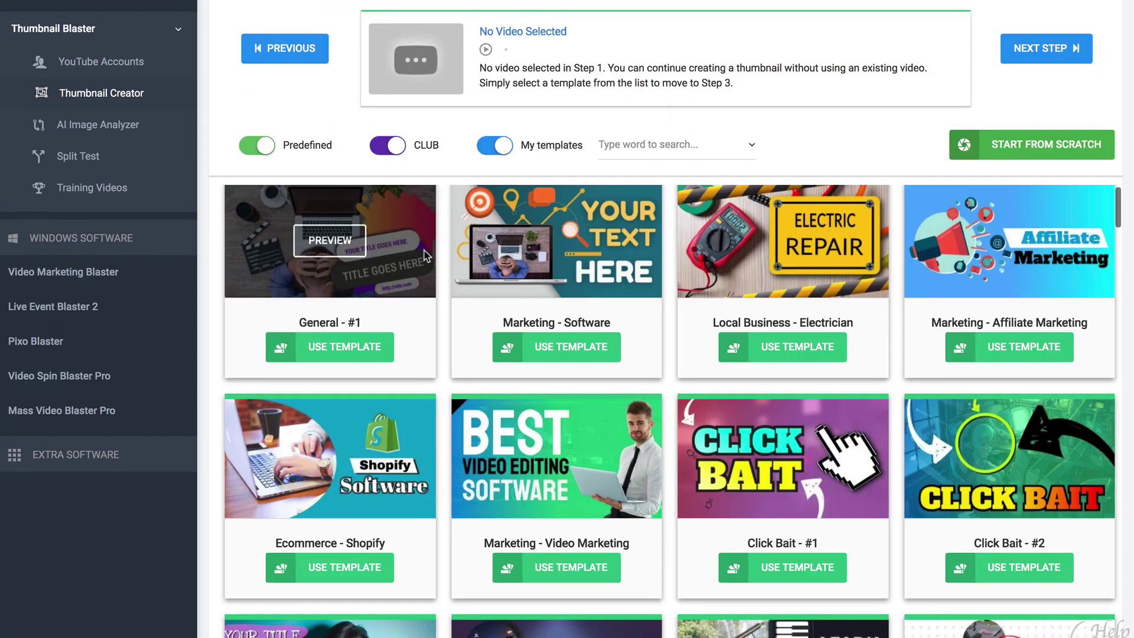
scroll(427, 251, down, 10)
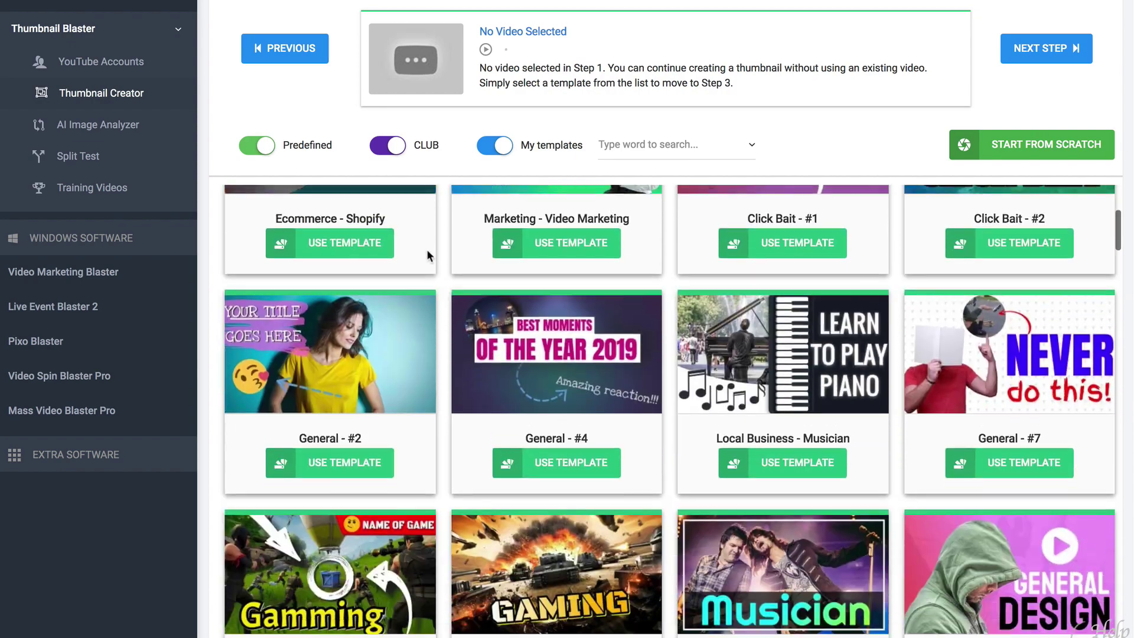
scroll(428, 249, up, 10)
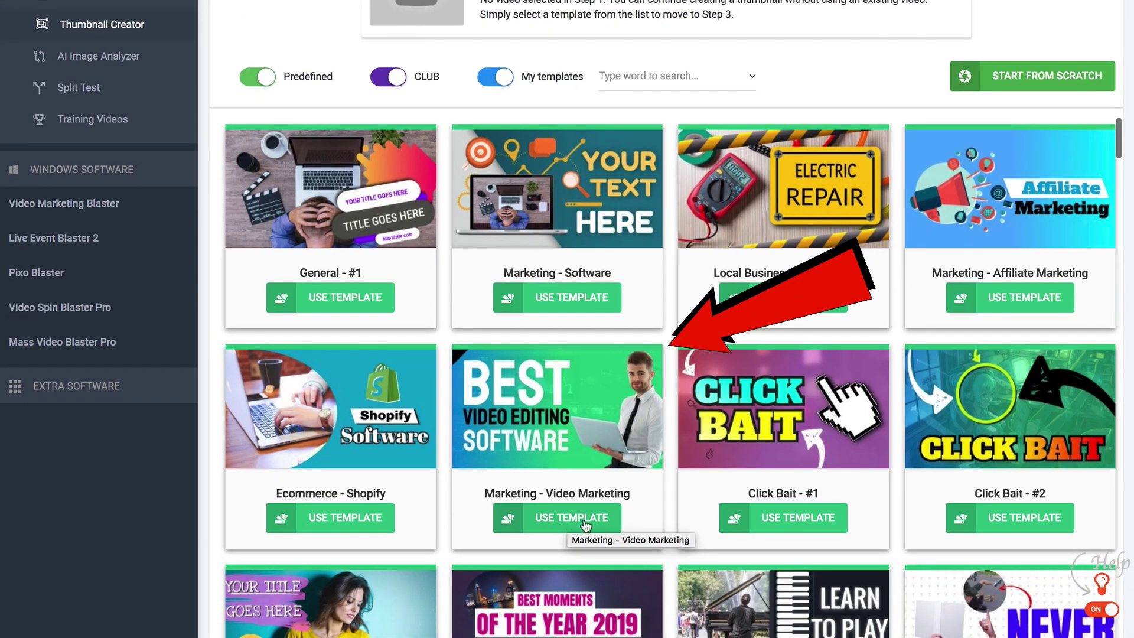
click(561, 520)
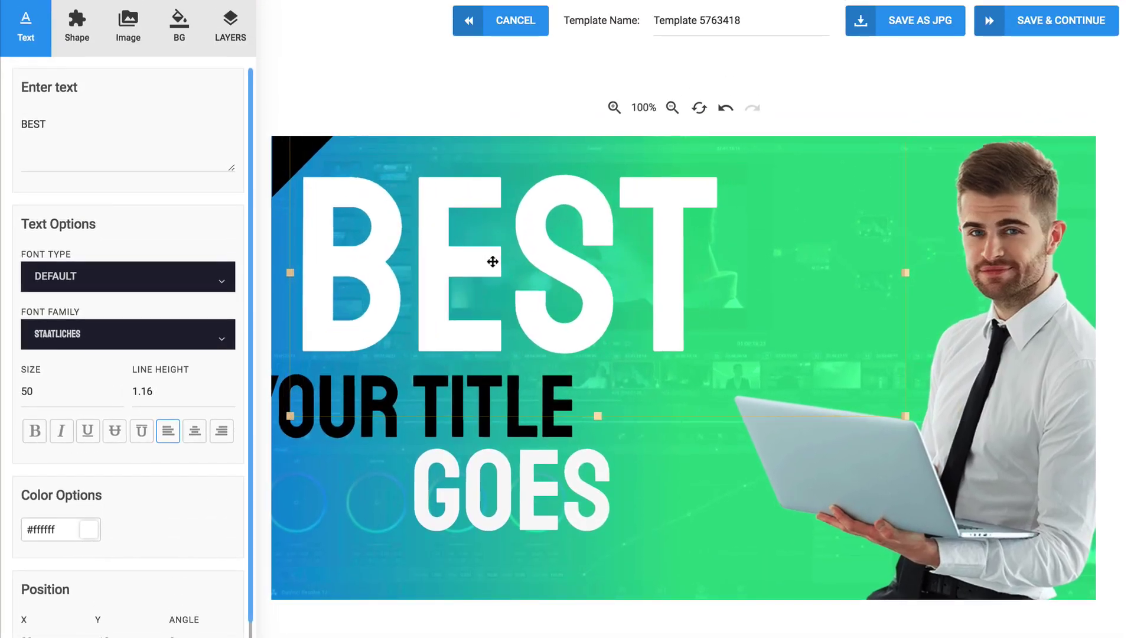
click(81, 31)
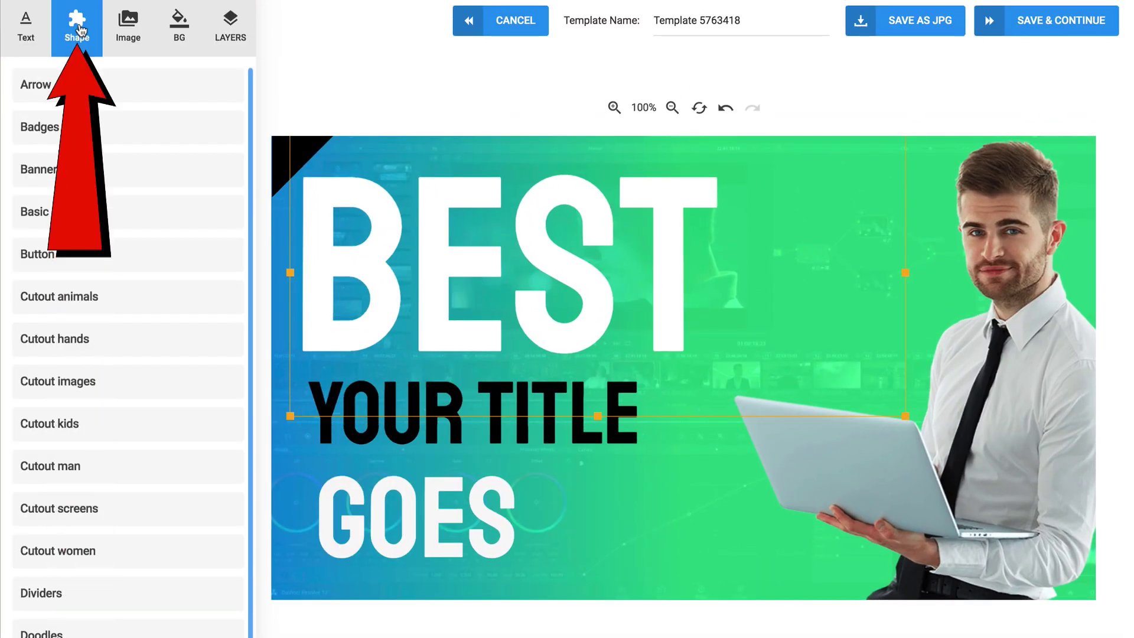
click(130, 30)
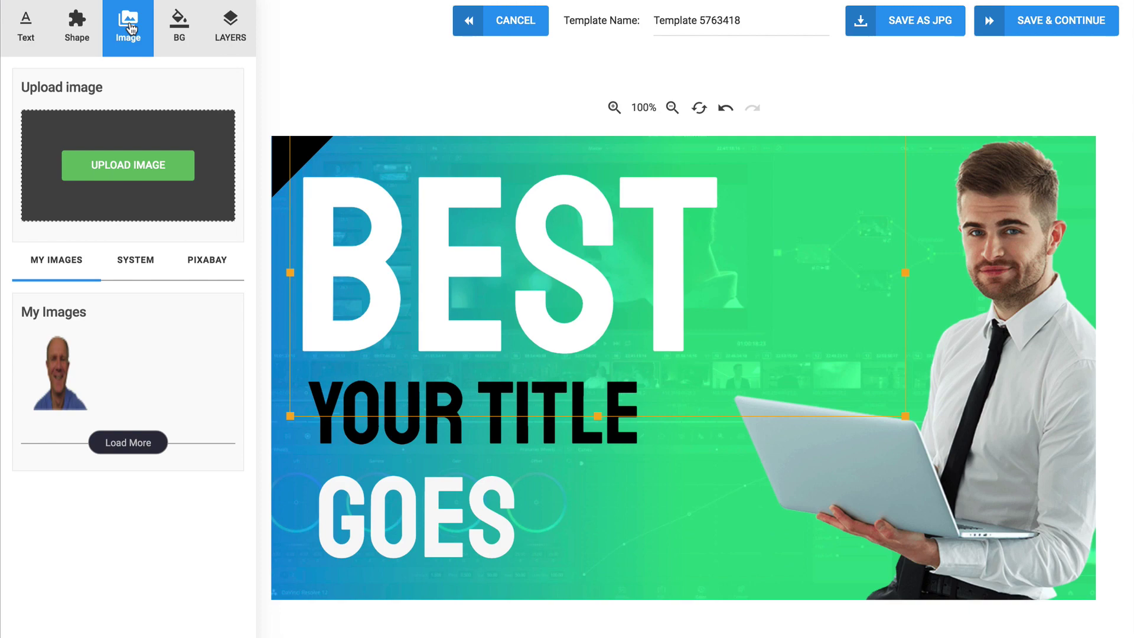
click(179, 27)
click(95, 74)
click(144, 387)
click(157, 76)
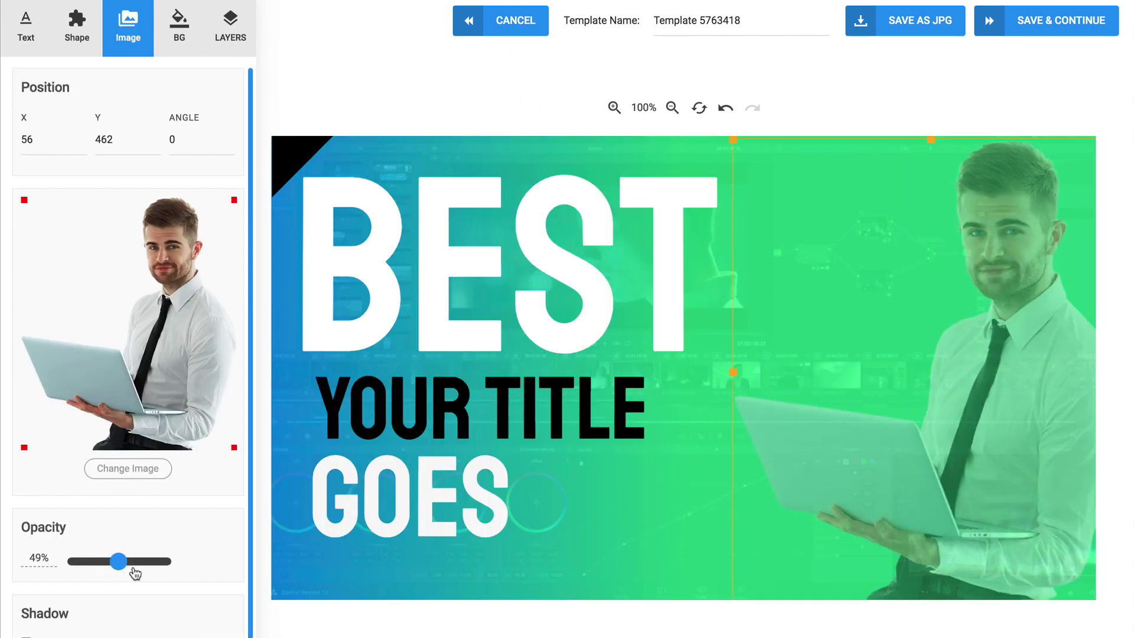
drag(132, 571, 170, 573)
click(26, 367)
click(25, 367)
click(25, 464)
click(25, 464)
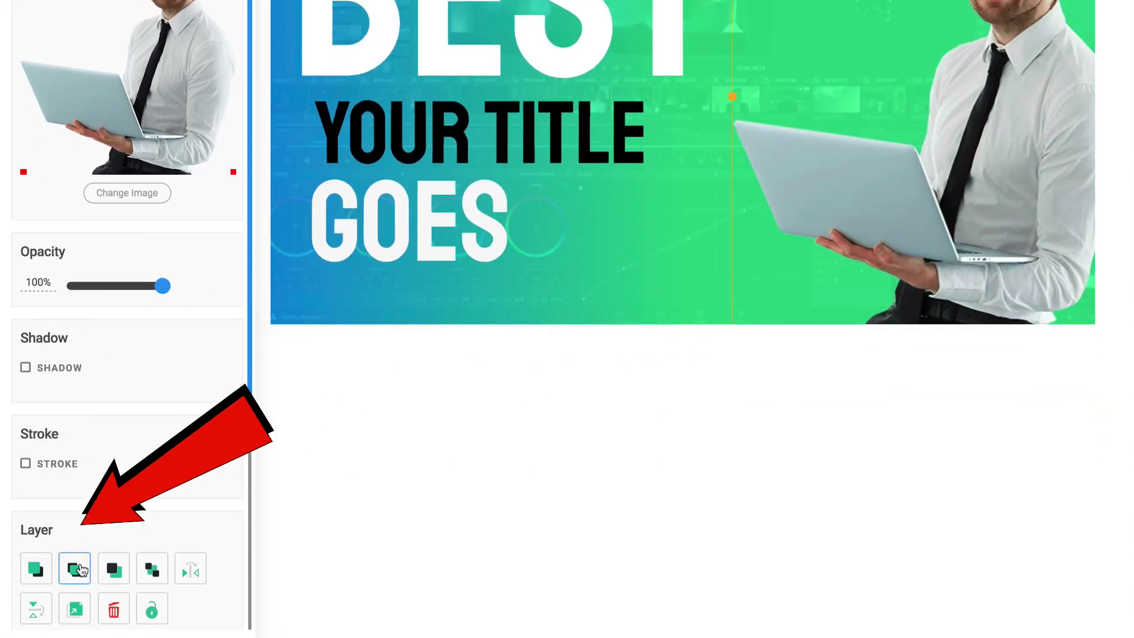
click(75, 611)
click(40, 572)
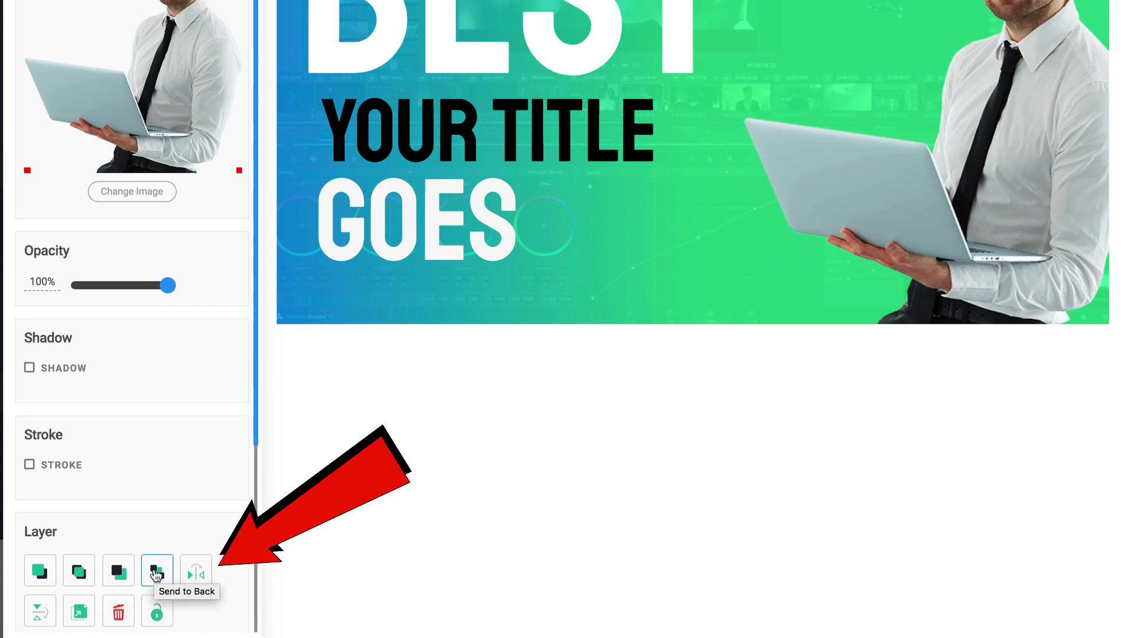
click(39, 611)
click(39, 611)
click(79, 613)
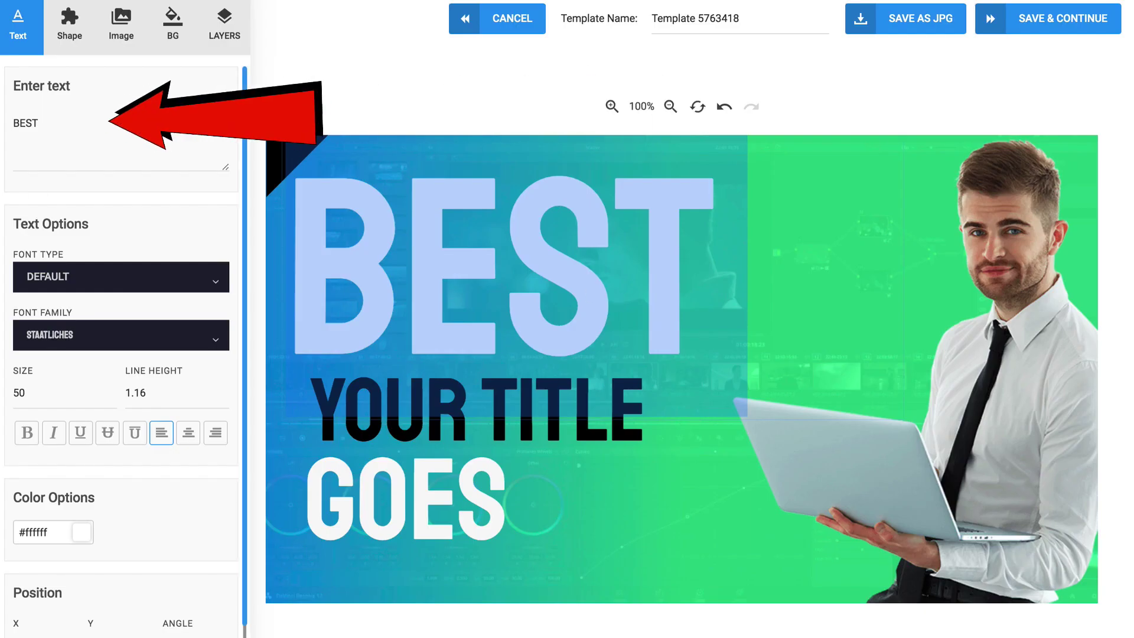
Step: Retitle to THUMBNAIL MAKER, swap in the presenter photo, save a JPG and continue
double_click(48, 125)
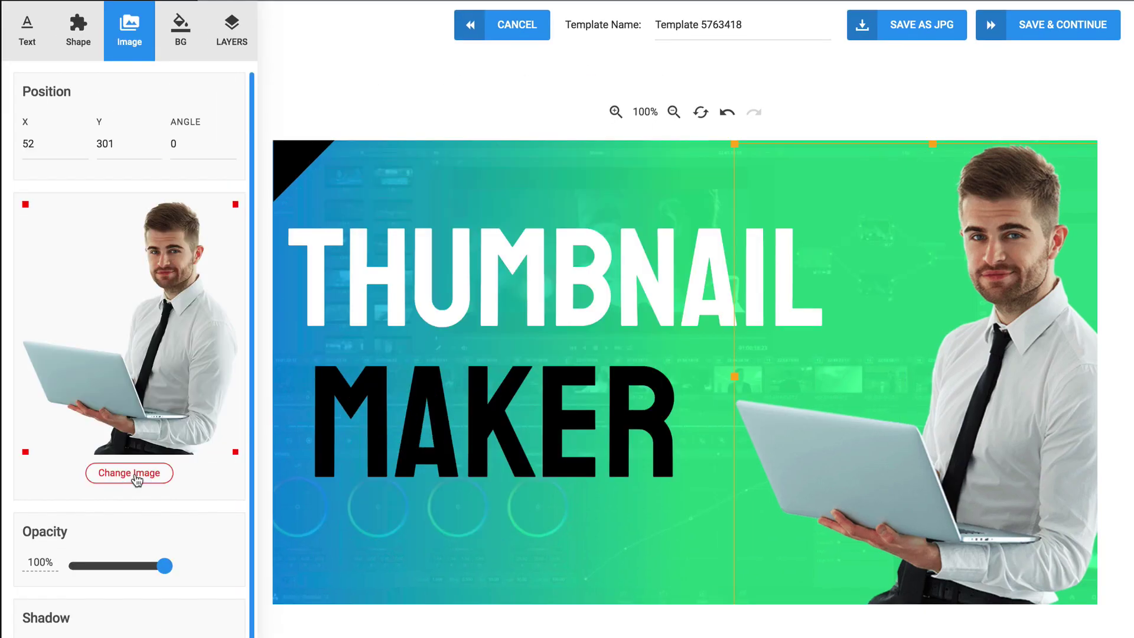
click(134, 473)
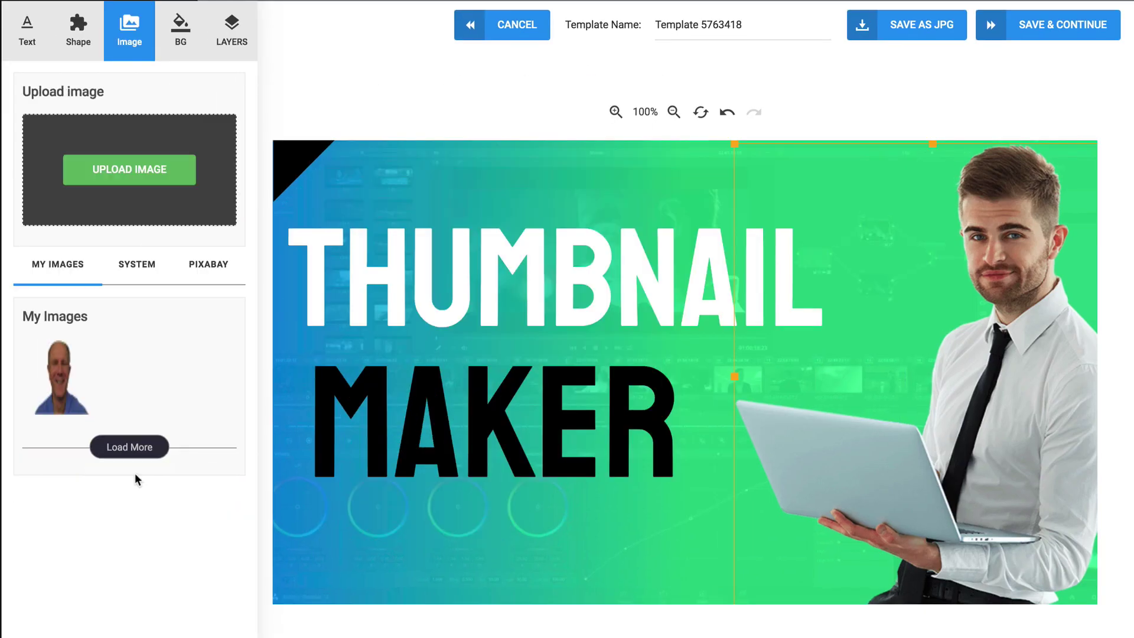
mouse_move(57, 378)
click(56, 374)
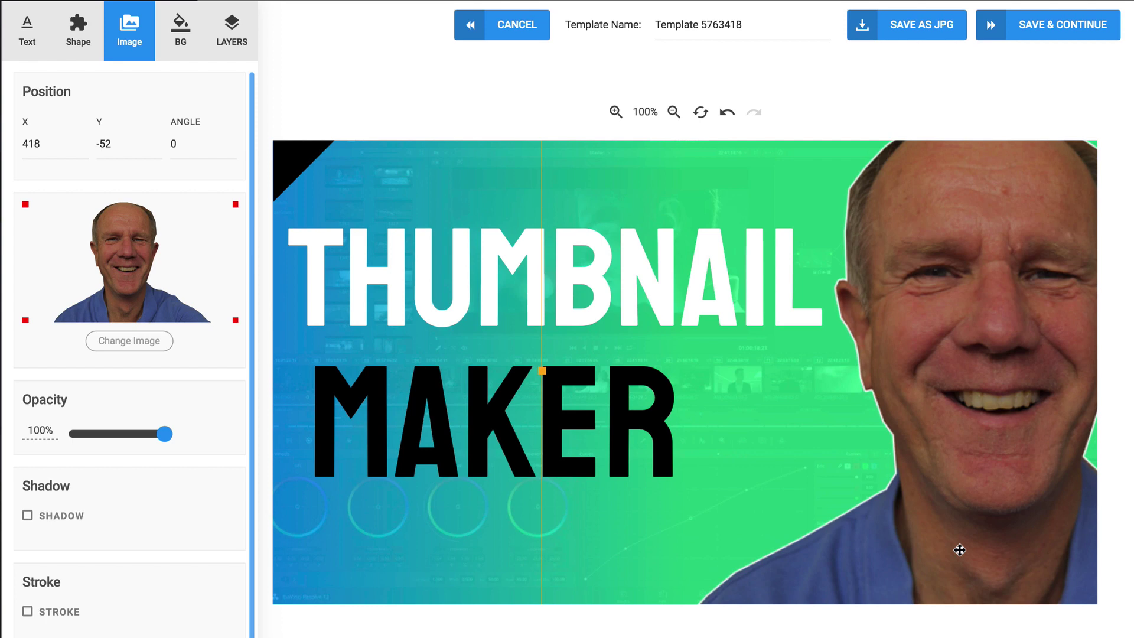
click(915, 33)
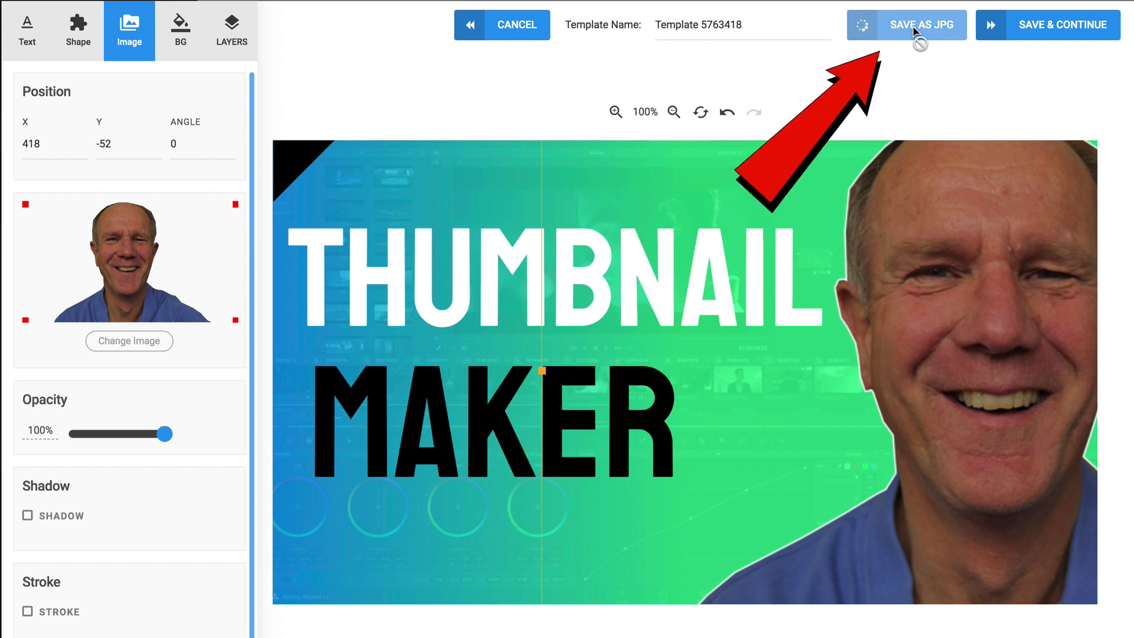
click(1043, 33)
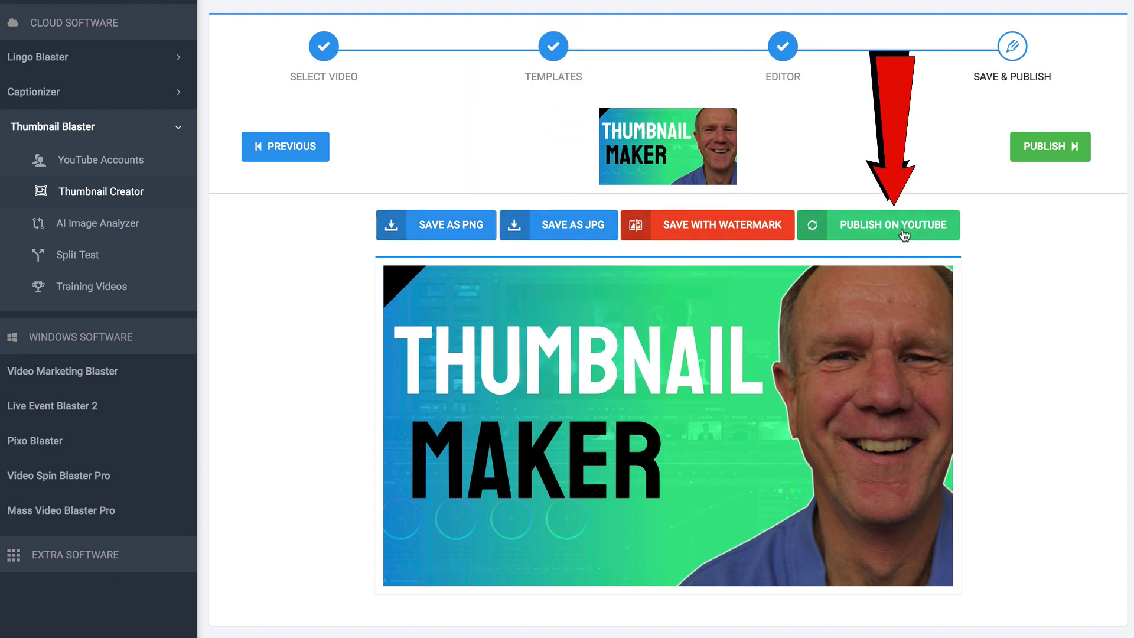
Step: Review the Publish on YouTube channel options, then close that dialog without publishing
click(1042, 156)
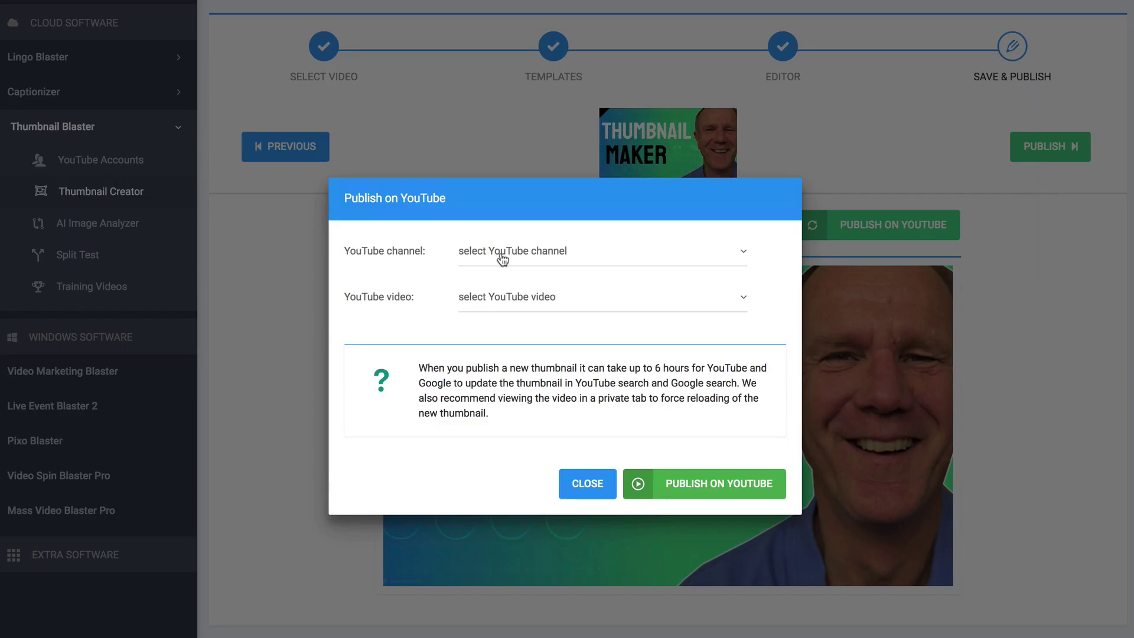
click(745, 255)
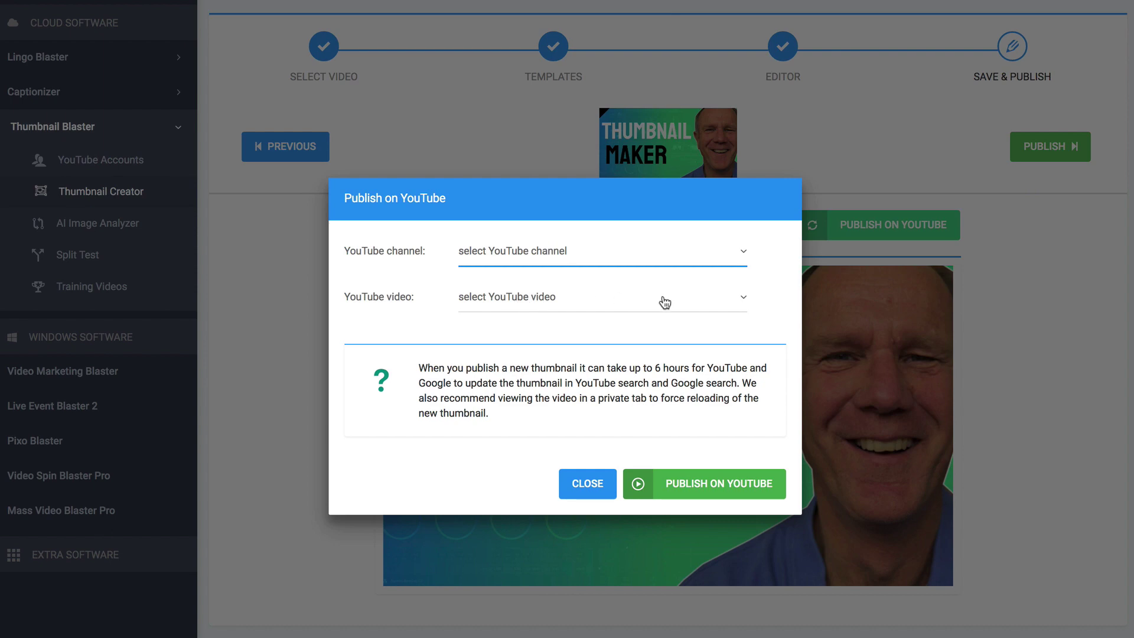
click(594, 489)
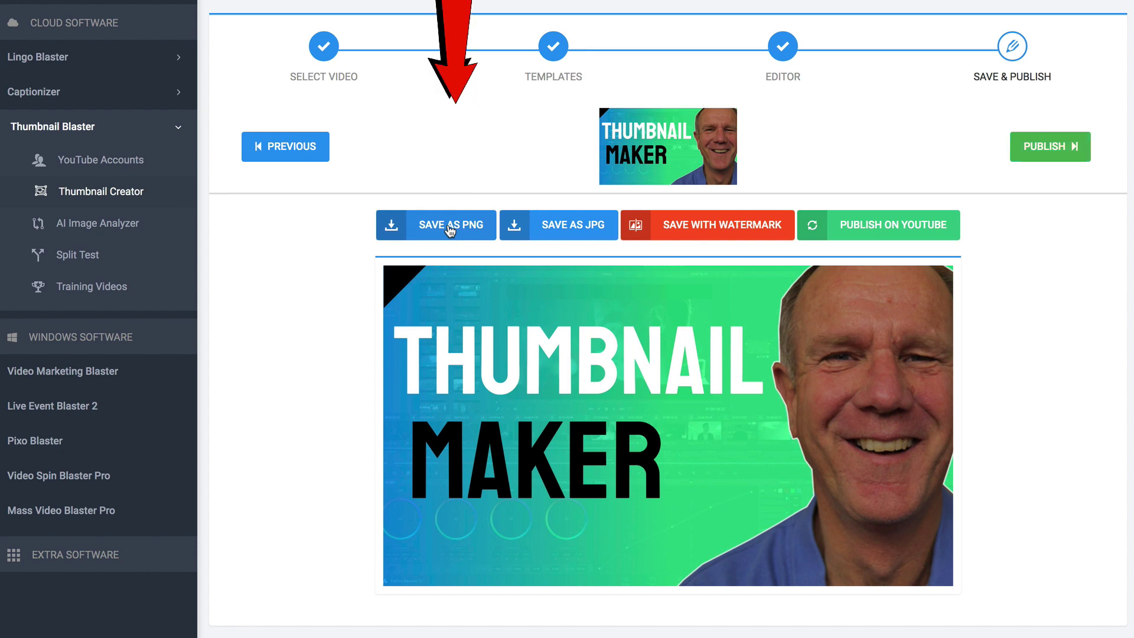
Step: Save the thumbnail as a PNG named NEW THUMB on the Desktop
click(449, 225)
text(NEW THUMB)
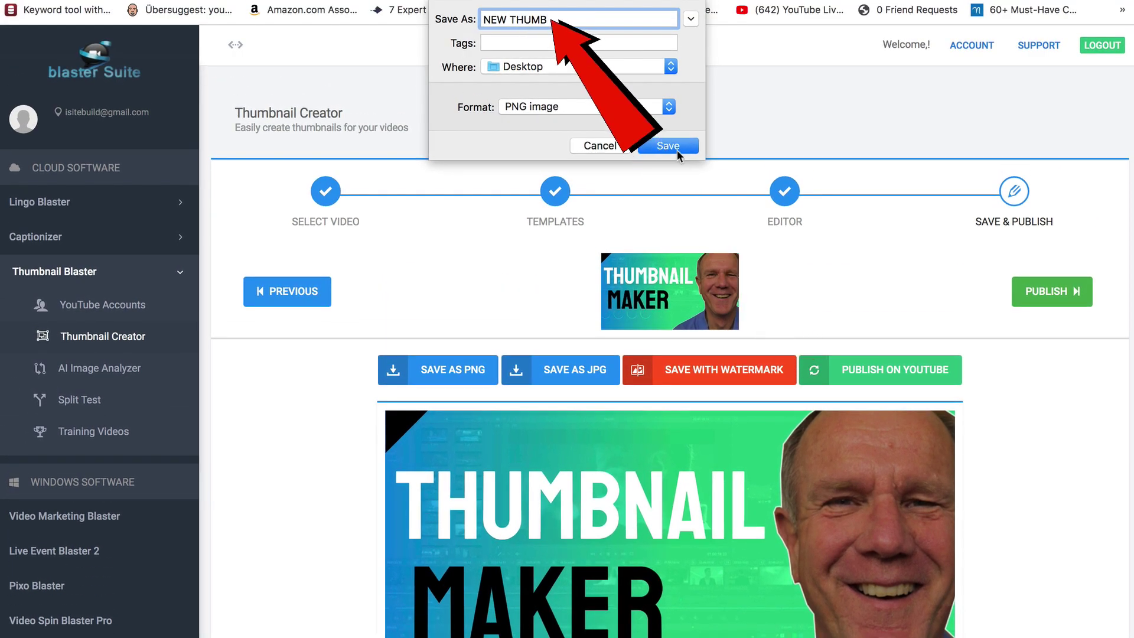
click(673, 148)
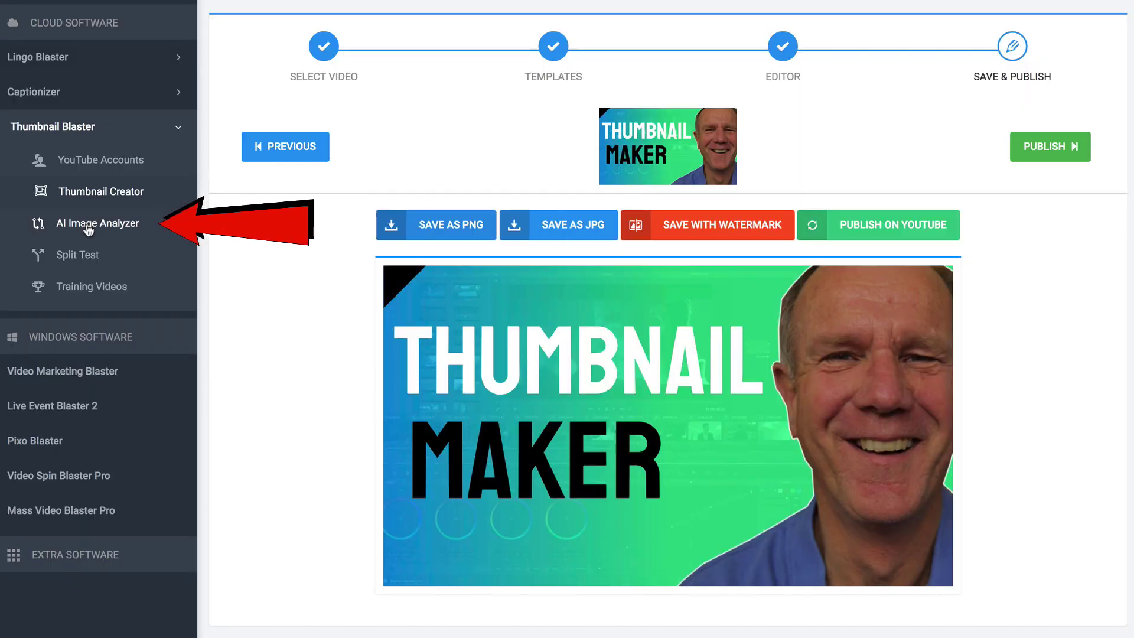
Step: Run the AI Image Analyzer on the local file hunter-1503082_1280.jpg for safety ratings
click(88, 224)
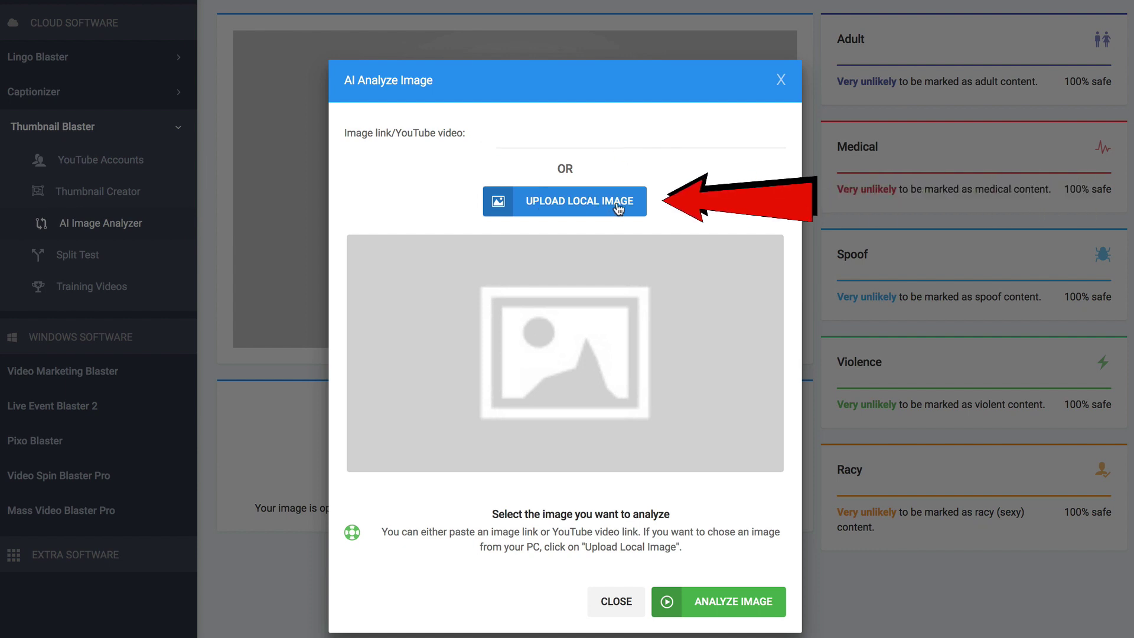
click(579, 204)
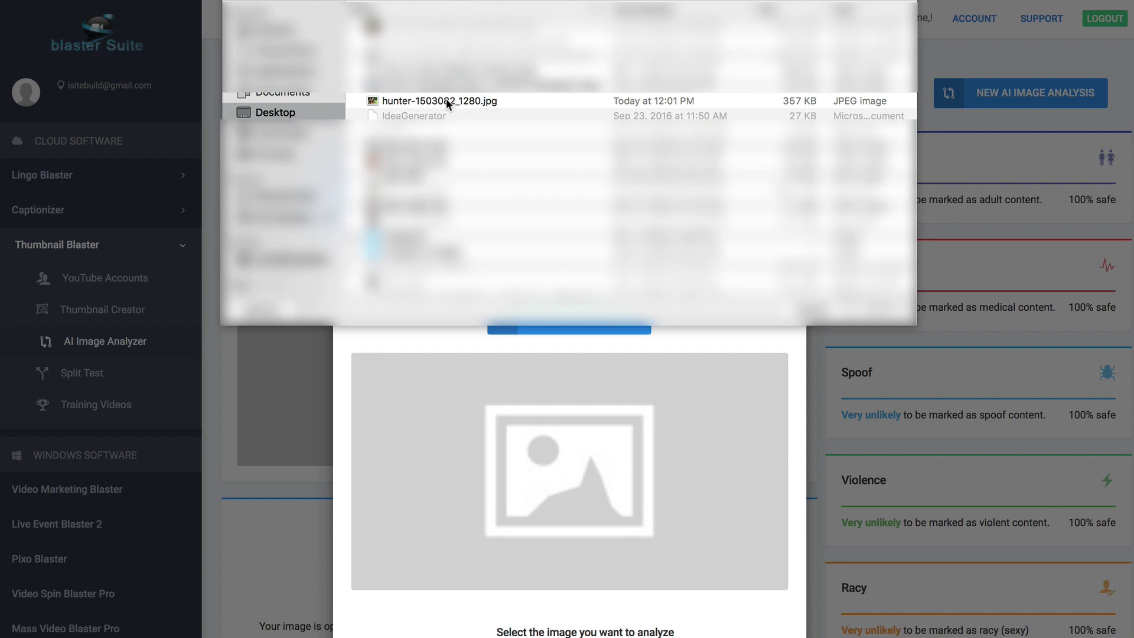
click(446, 100)
click(878, 309)
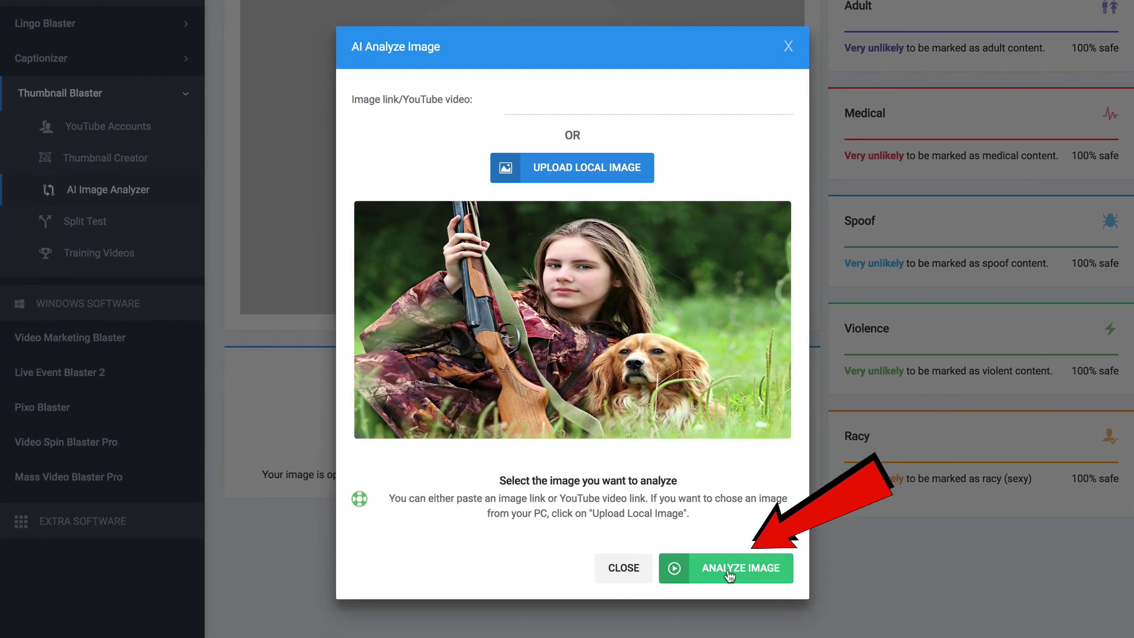
click(729, 570)
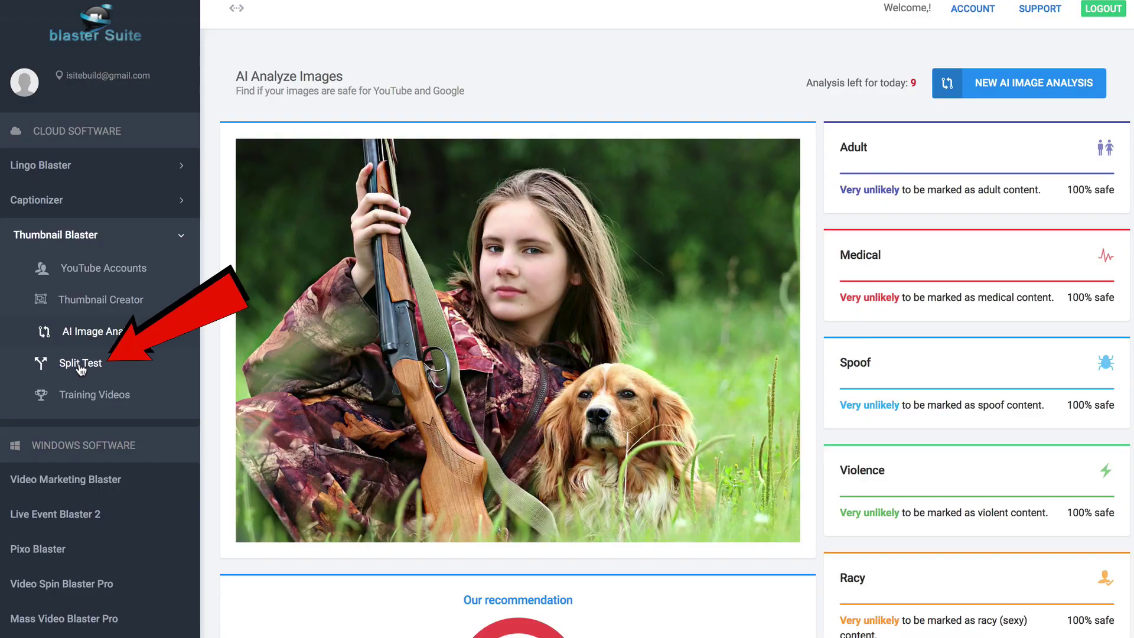
Step: Set up a new split test with two stock-video thumbnails and a 126-hour duration
click(82, 364)
click(1063, 89)
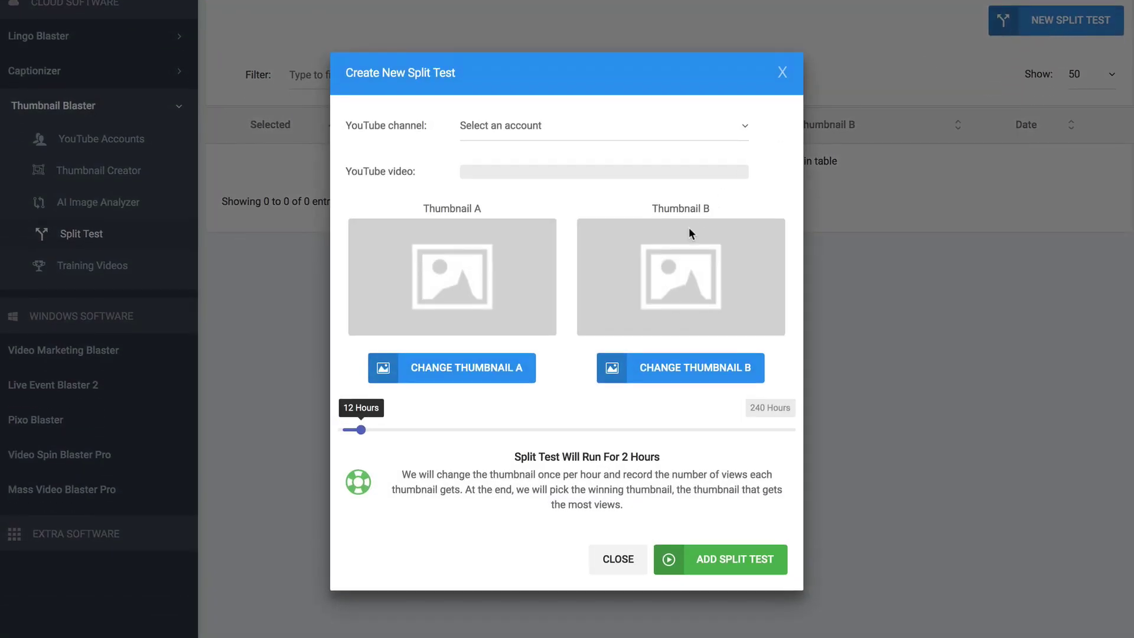
click(742, 125)
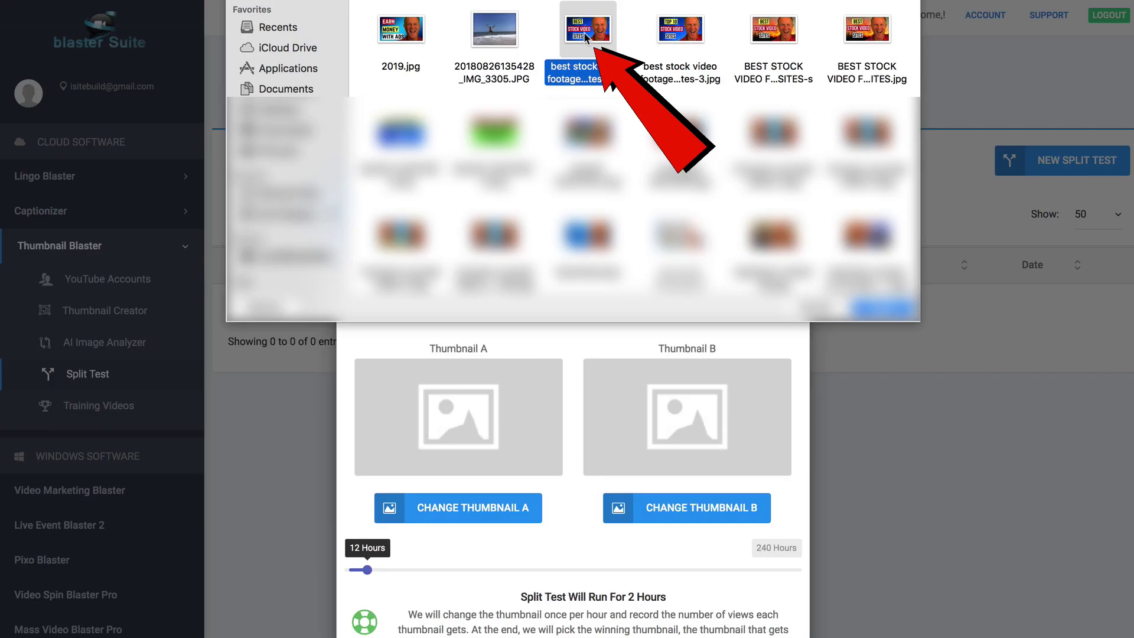
click(713, 425)
click(674, 25)
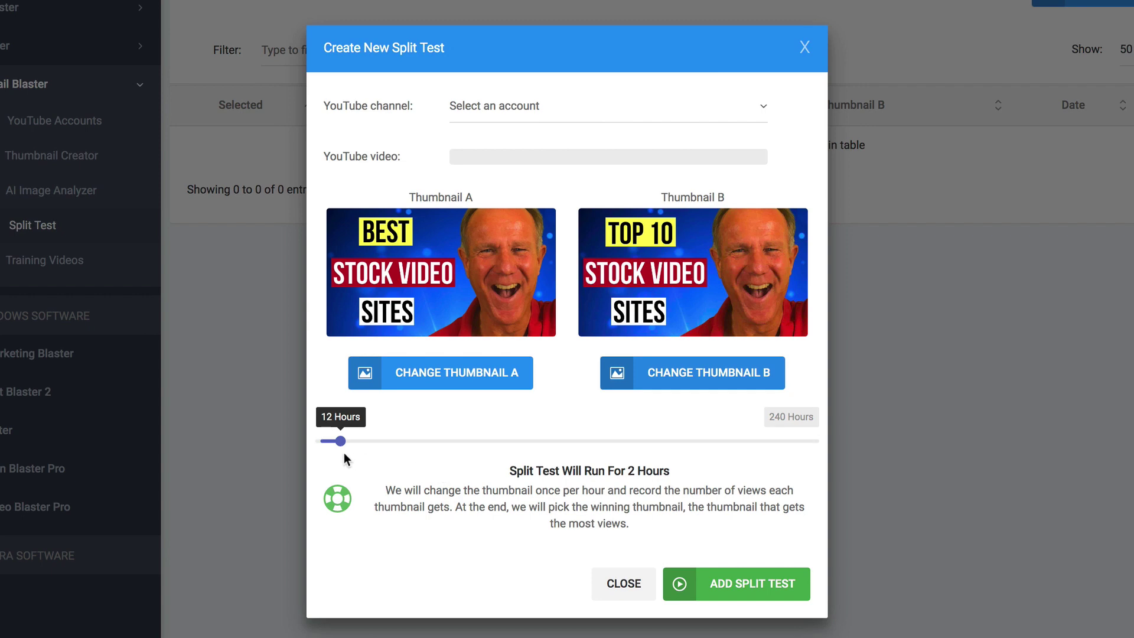
drag(341, 446, 371, 447)
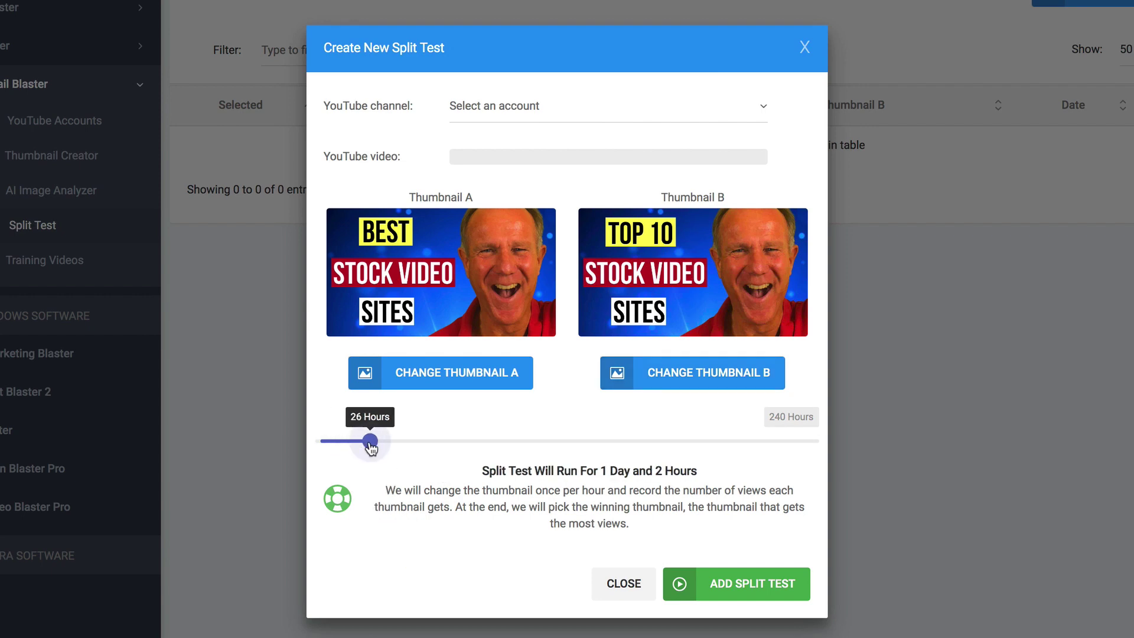
drag(370, 448, 852, 456)
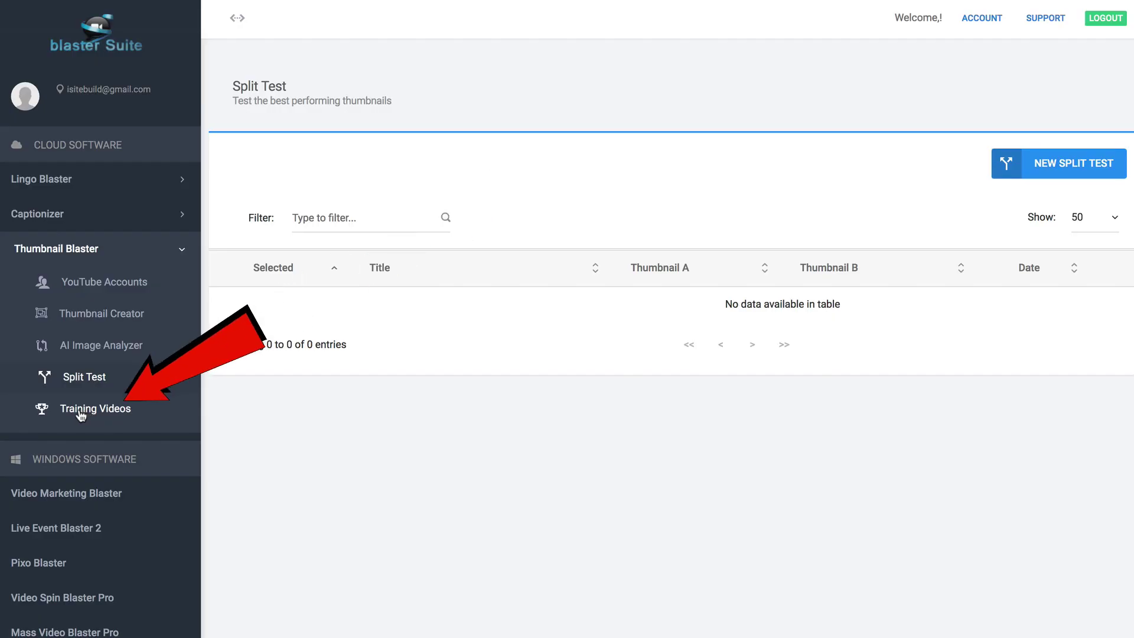
Step: Go through the training lessons from Select YouTube Video to Split Testing
click(81, 414)
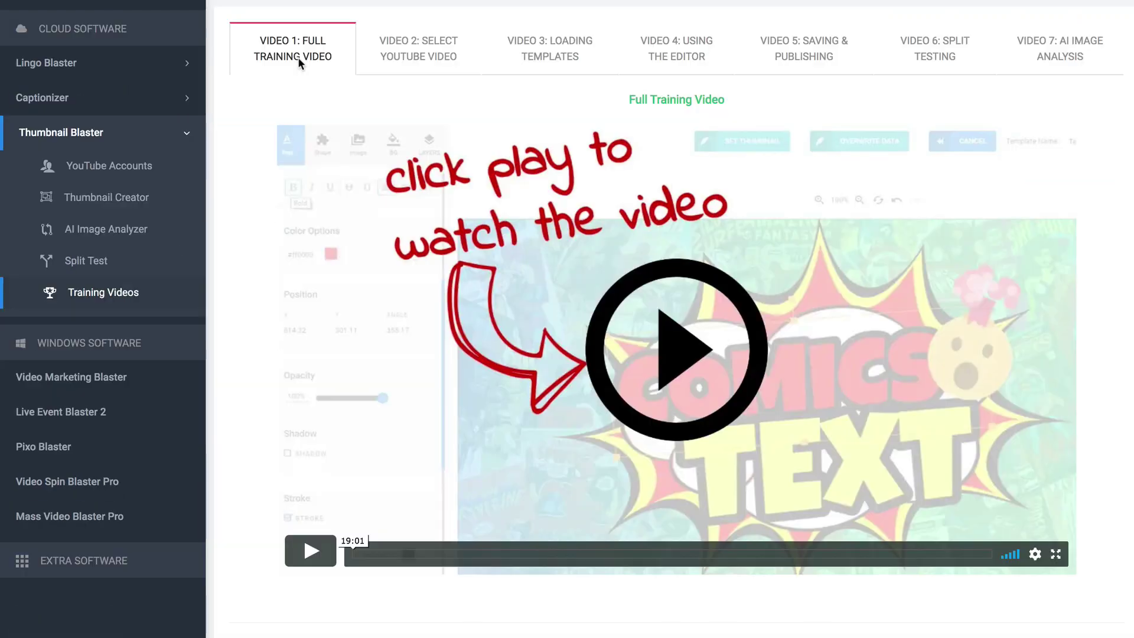
click(432, 59)
click(555, 53)
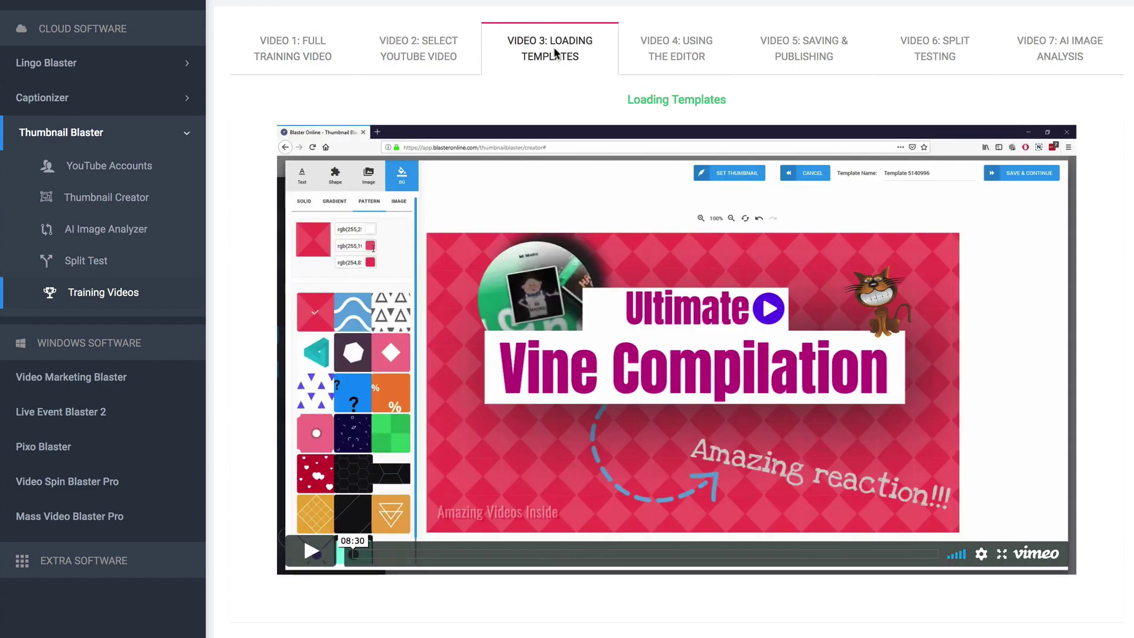
click(674, 54)
click(818, 47)
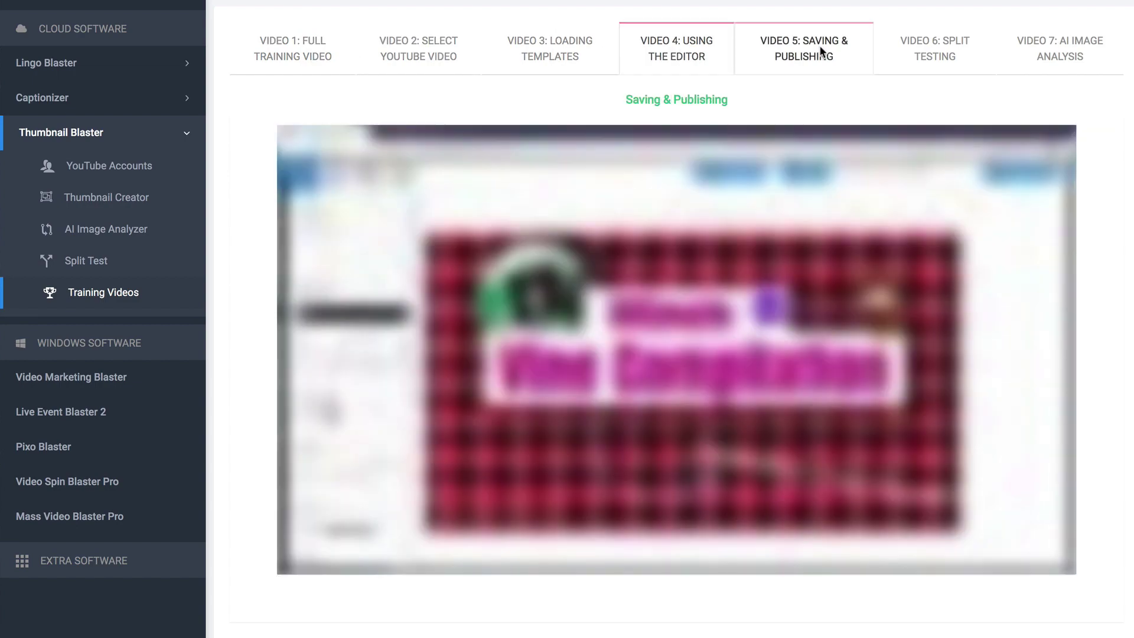
click(919, 49)
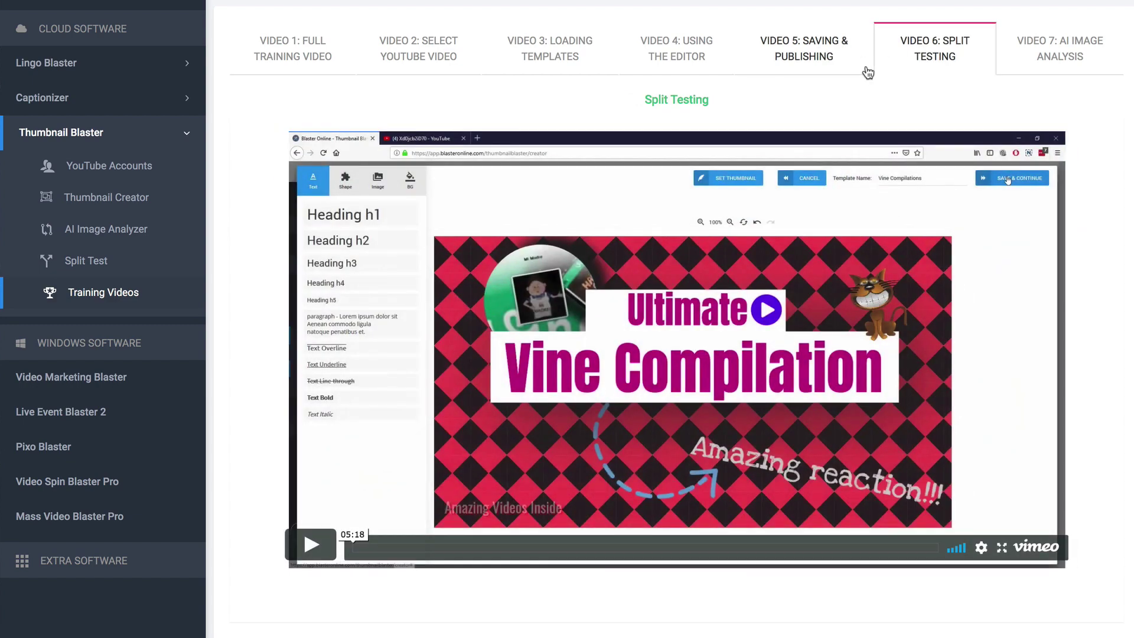